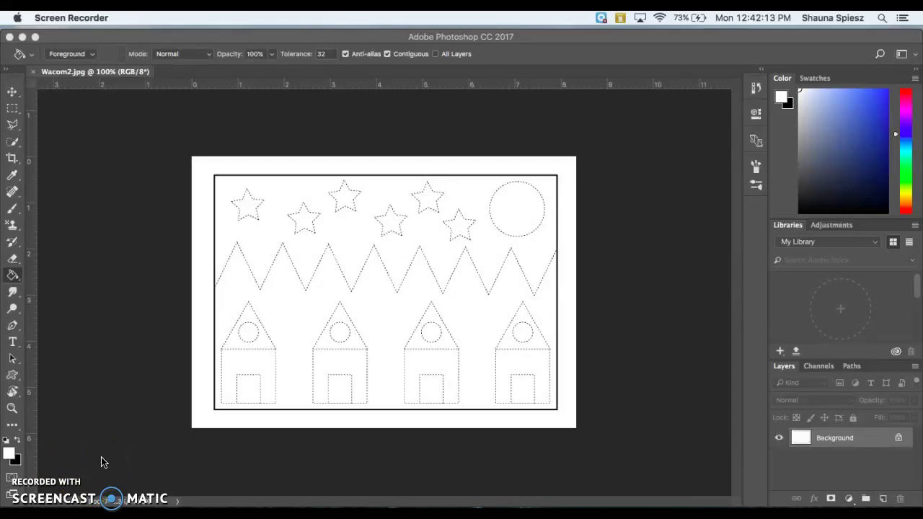
Step: Bring the Photoshop window showing the Wacom2.jpg dotted worksheet to the front
{"action": "left_click", "coordinate": [233, 42]}
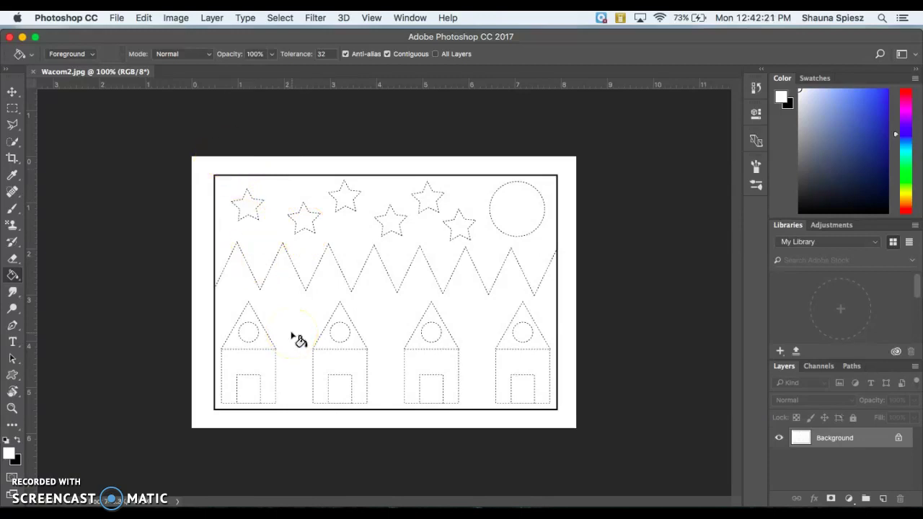
Step: Select the Brush tool with a hard round tip sized down to 9 px
{"action": "left_click", "coordinate": [12, 211]}
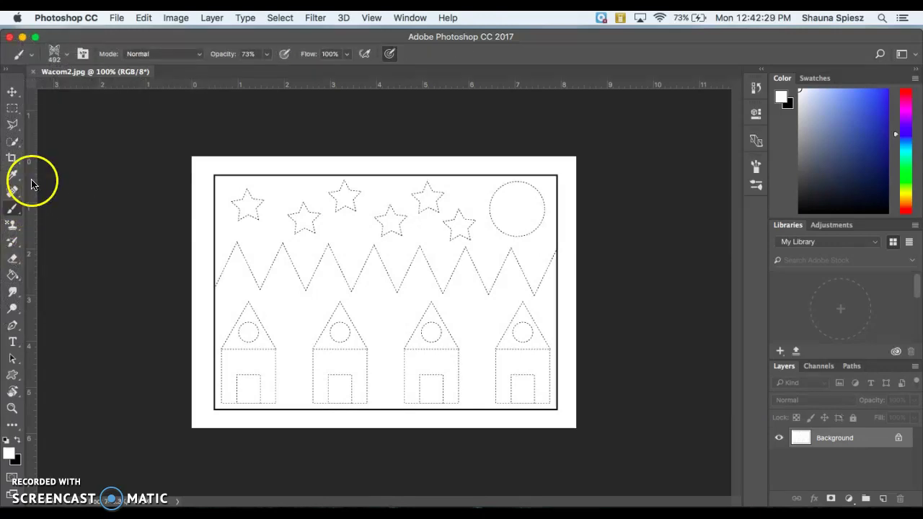
{"action": "left_click", "coordinate": [68, 55]}
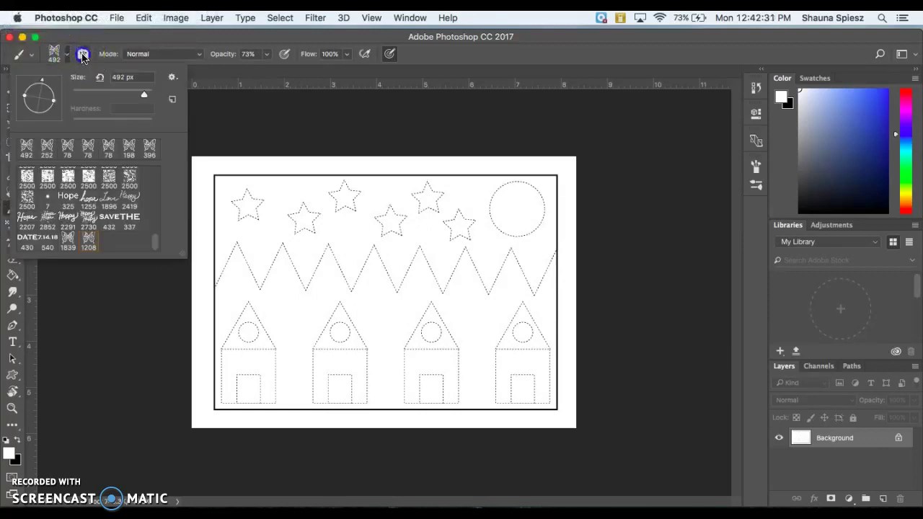
{"action": "left_click", "coordinate": [82, 54]}
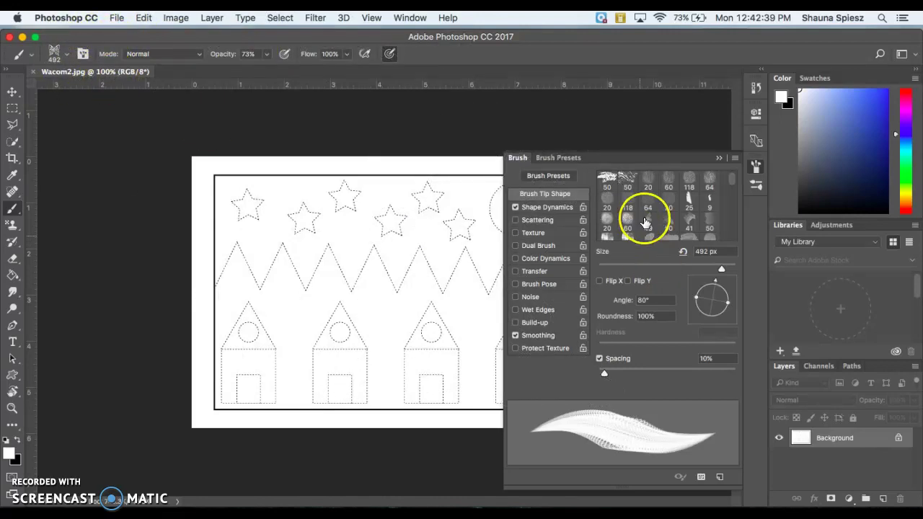
{"action": "scroll", "coordinate": [645, 222], "scroll_direction": "down", "scroll_amount": 5}
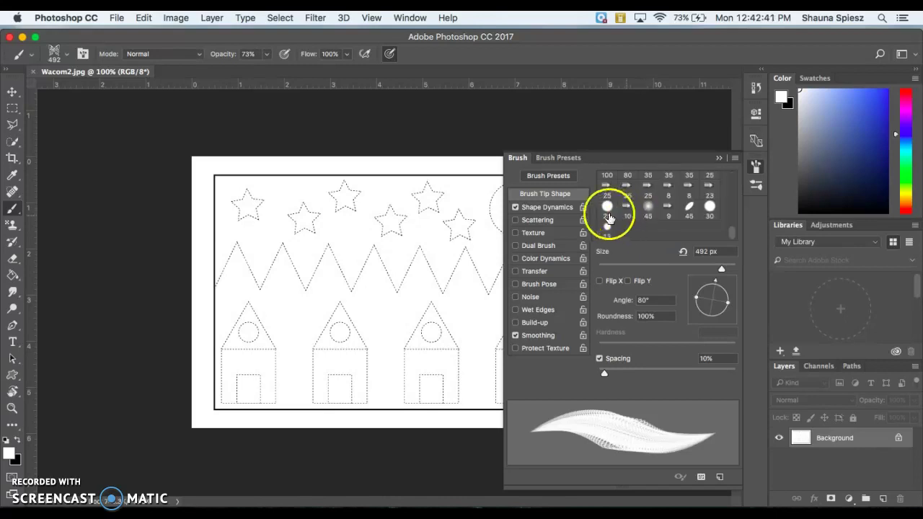
{"action": "left_click", "coordinate": [605, 212]}
{"action": "scroll", "coordinate": [663, 226], "scroll_direction": "up", "scroll_amount": 5}
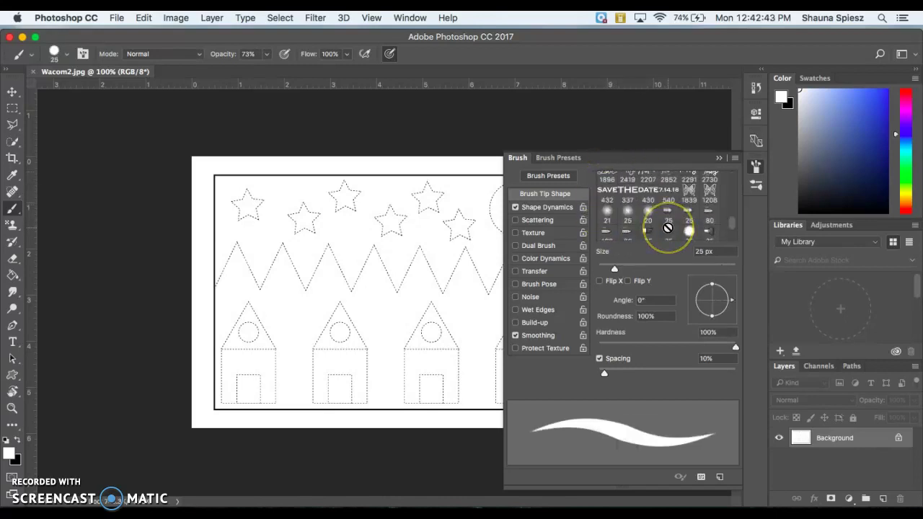
{"action": "scroll", "coordinate": [668, 227], "scroll_direction": "down", "scroll_amount": 5}
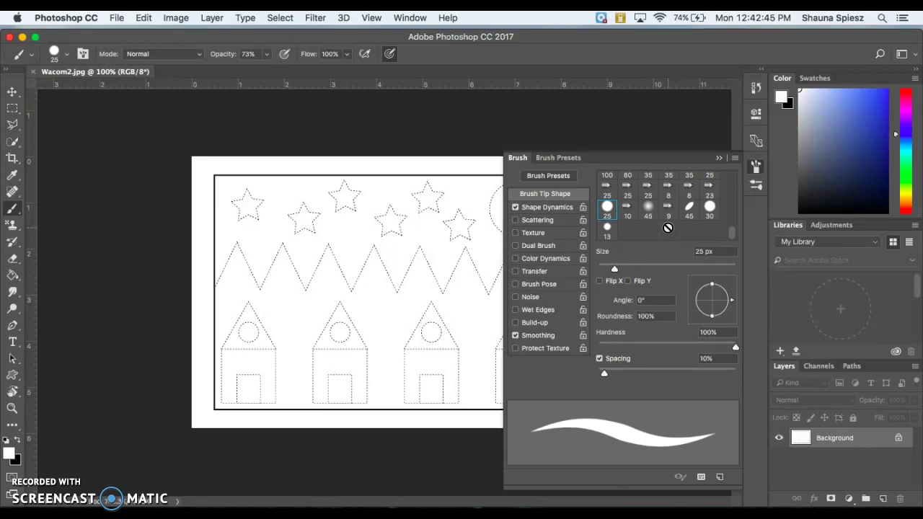
{"action": "left_click_drag", "start_coordinate": [614, 269], "coordinate": [603, 269]}
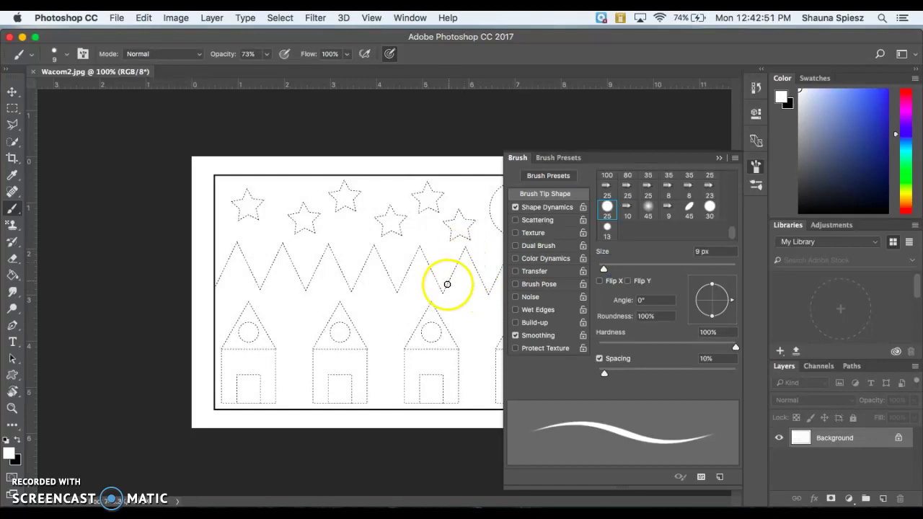
Step: Browse the brush presets list, then collapse the Brush panel
{"action": "left_click", "coordinate": [555, 160]}
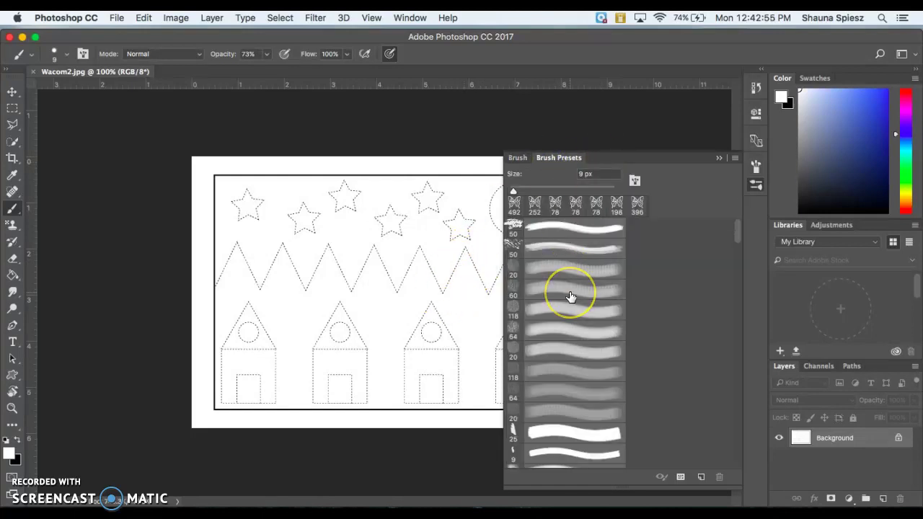
{"action": "scroll", "coordinate": [569, 297], "scroll_direction": "down", "scroll_amount": 3}
{"action": "scroll", "coordinate": [570, 297], "scroll_direction": "down", "scroll_amount": 20}
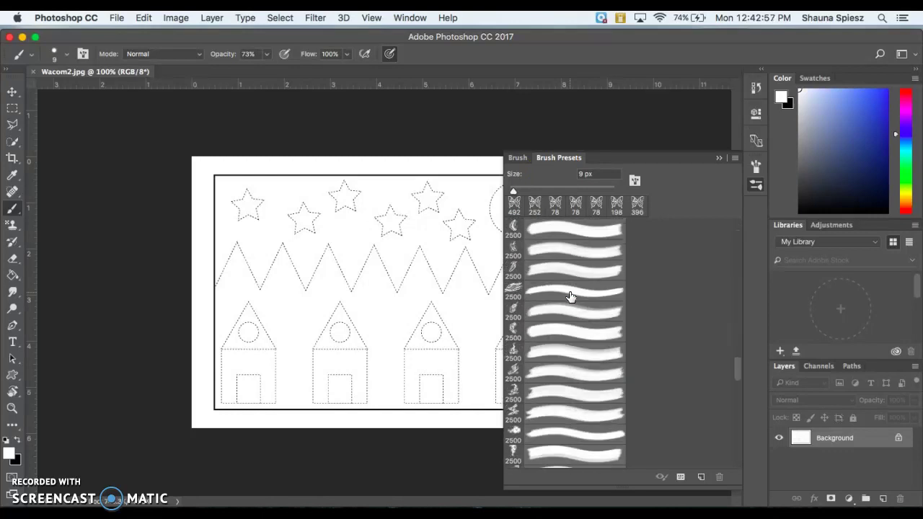
{"action": "scroll", "coordinate": [569, 297], "scroll_direction": "up", "scroll_amount": 5}
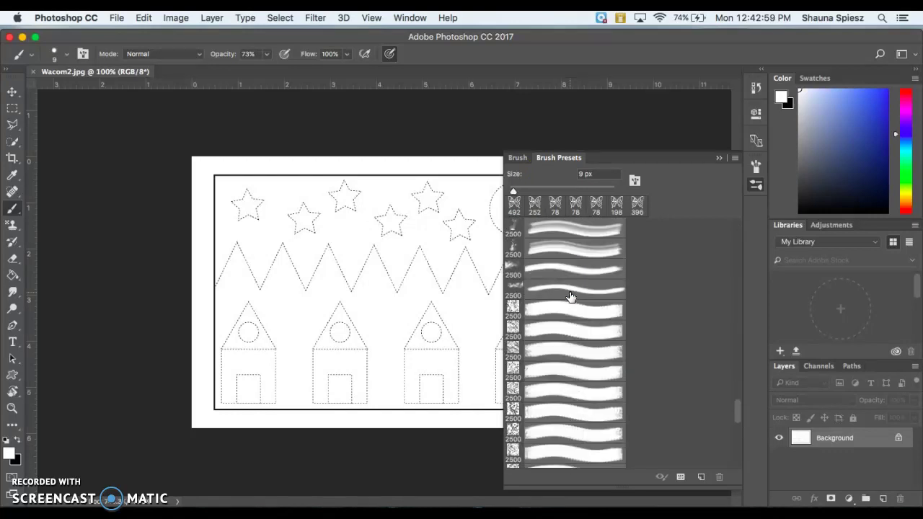
{"action": "scroll", "coordinate": [569, 297], "scroll_direction": "up", "scroll_amount": 15}
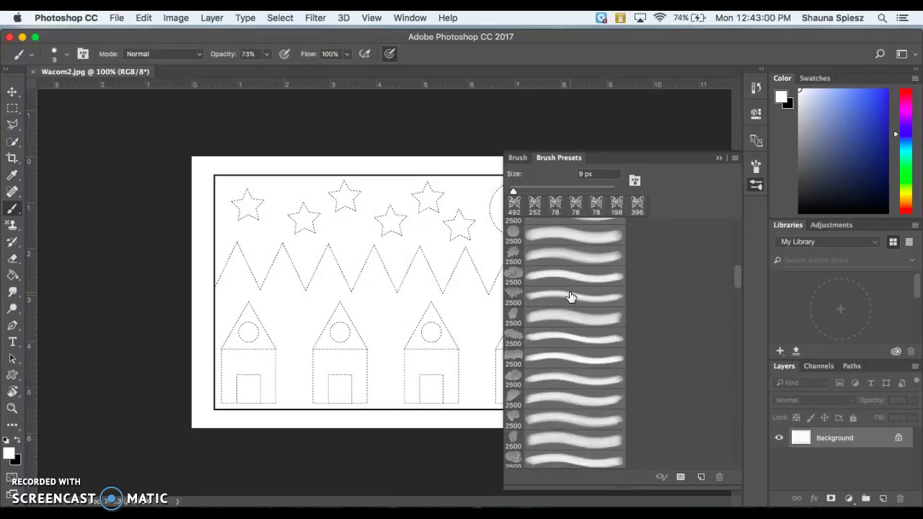
{"action": "left_click", "coordinate": [718, 160]}
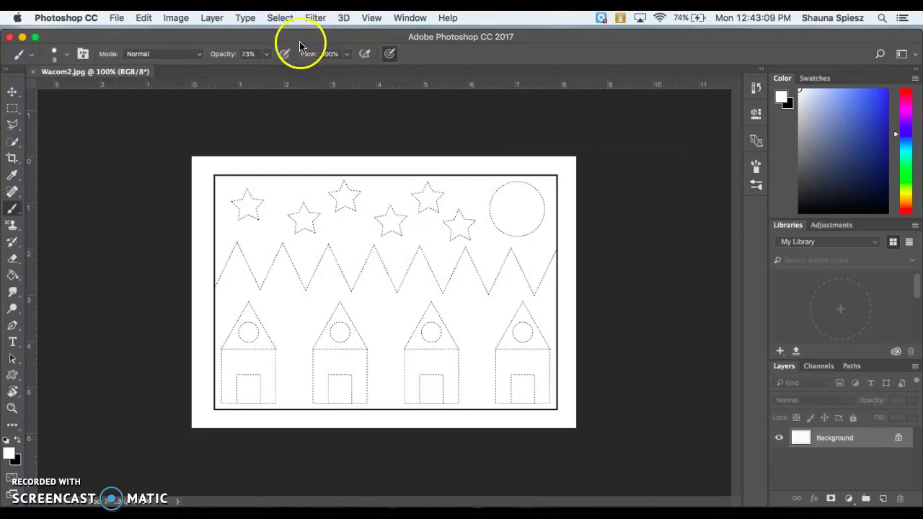
Step: Keep the brush blend mode at Normal and raise brush opacity to 100%
{"action": "right_click", "coordinate": [170, 73]}
{"action": "left_click", "coordinate": [172, 60]}
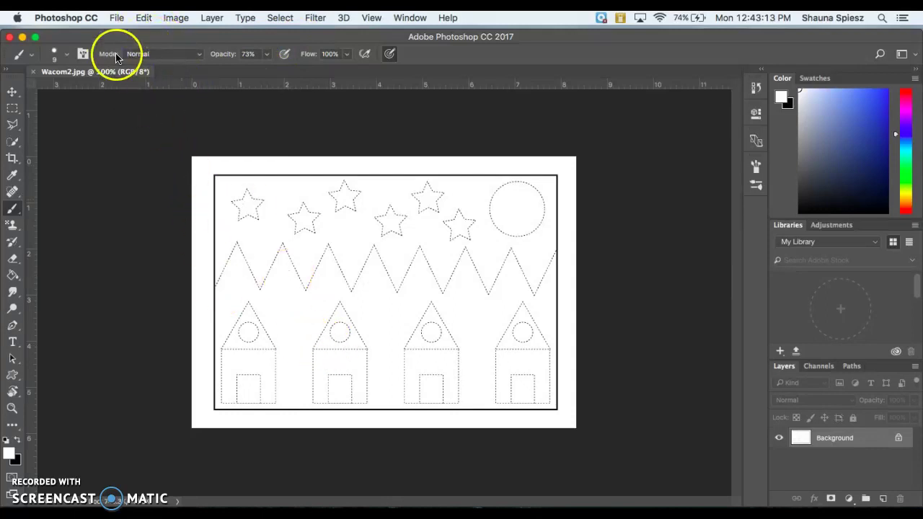
{"action": "left_click", "coordinate": [178, 58]}
{"action": "left_click_drag", "start_coordinate": [175, 55], "coordinate": [164, 143]}
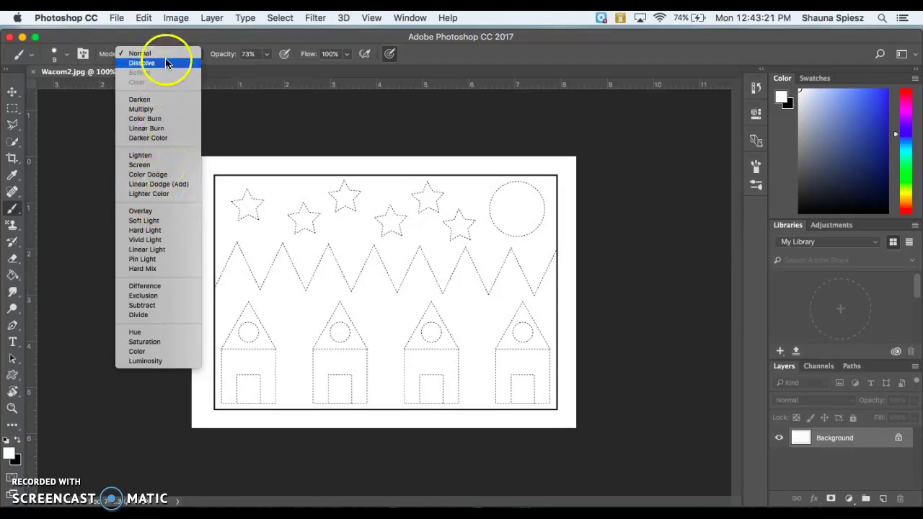
{"action": "left_click", "coordinate": [166, 58]}
{"action": "left_click", "coordinate": [266, 54]}
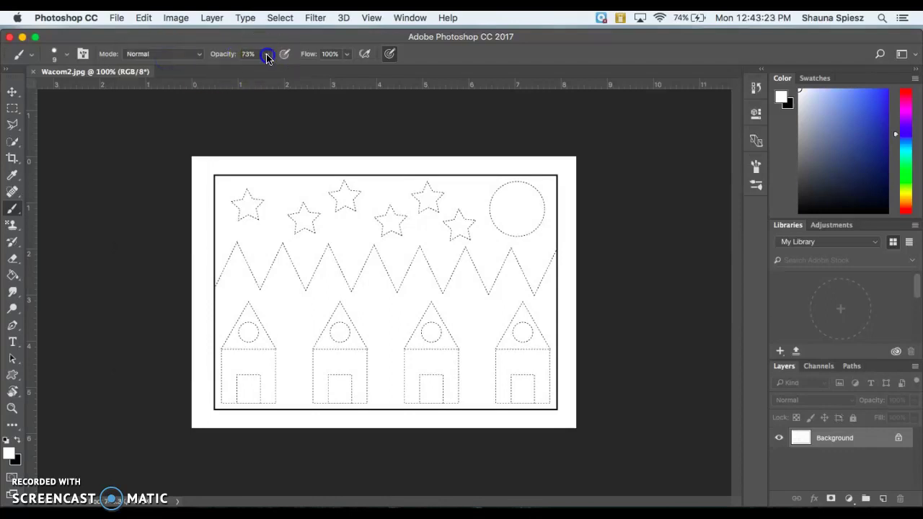
{"action": "left_click_drag", "start_coordinate": [272, 72], "coordinate": [292, 81]}
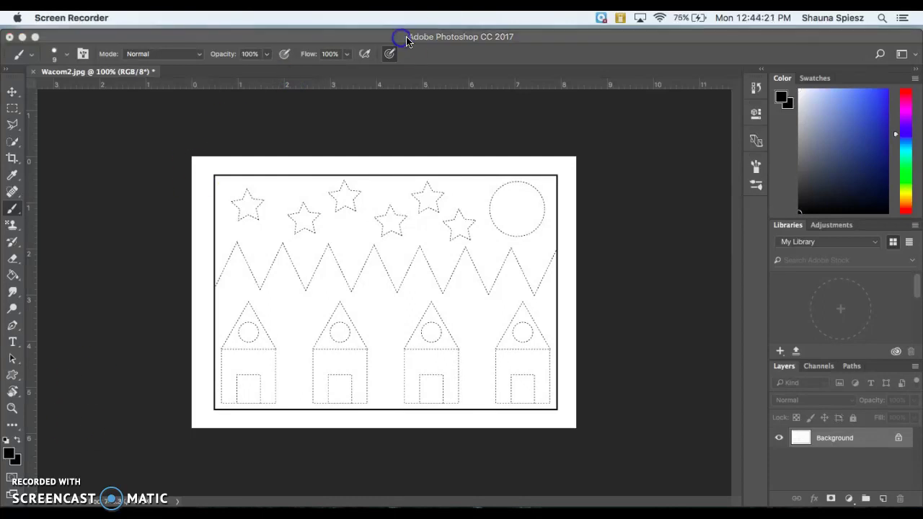
{"action": "left_click", "coordinate": [406, 36]}
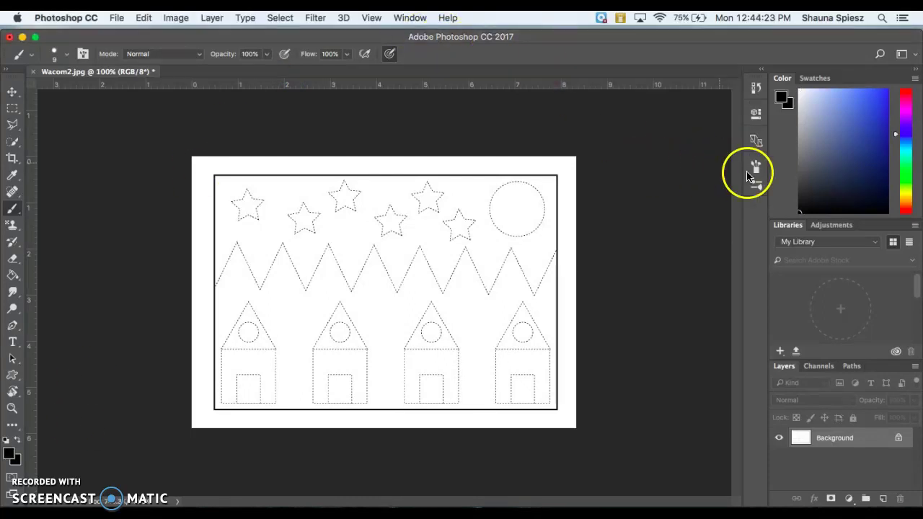
{"action": "key", "text": "super+shift+n"}
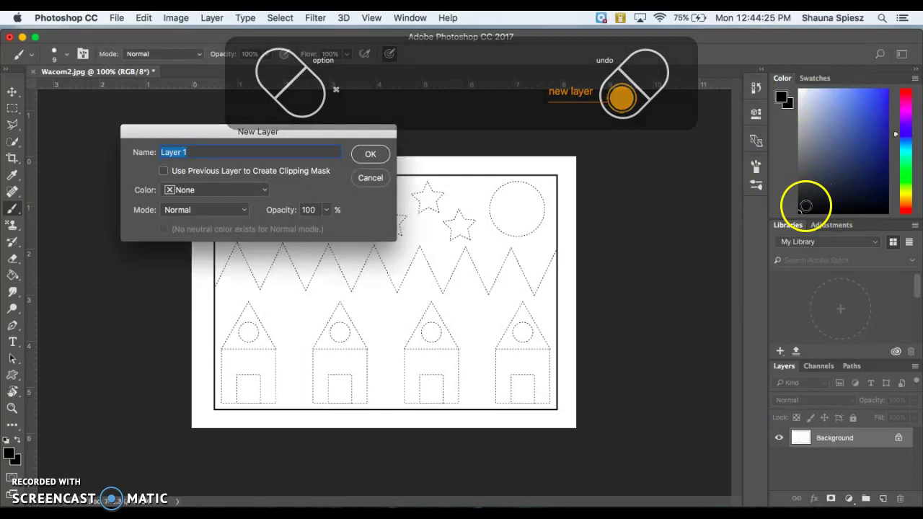
{"action": "left_click", "coordinate": [370, 178]}
{"action": "left_click", "coordinate": [798, 214]}
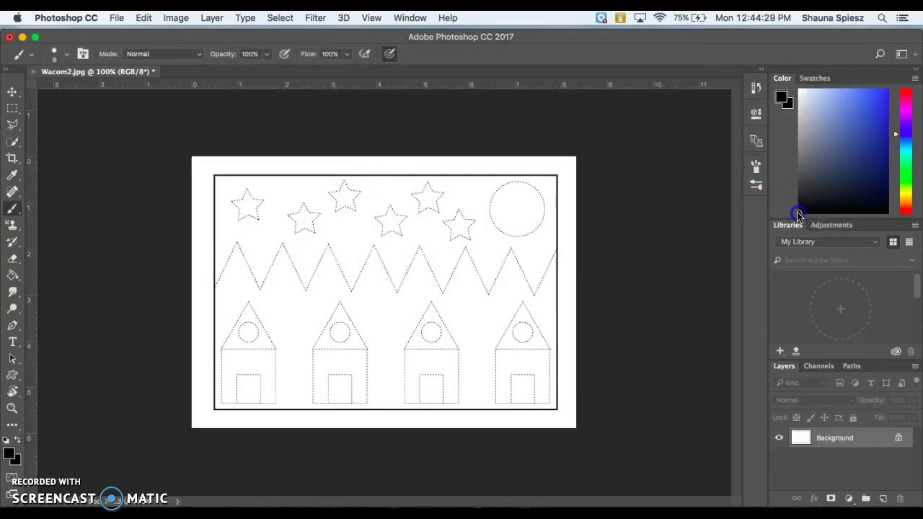
{"action": "left_click_drag", "start_coordinate": [901, 165], "coordinate": [904, 128]}
{"action": "left_click", "coordinate": [879, 101]}
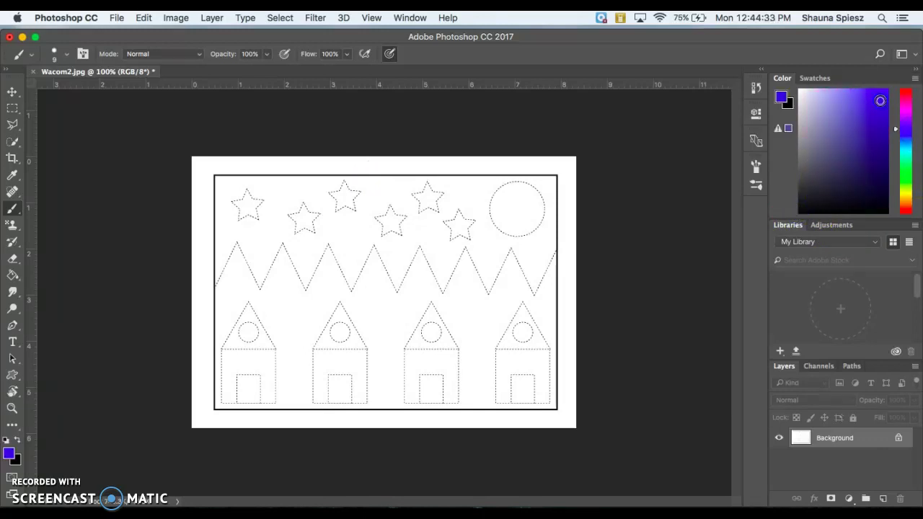
{"action": "left_click", "coordinate": [803, 207]}
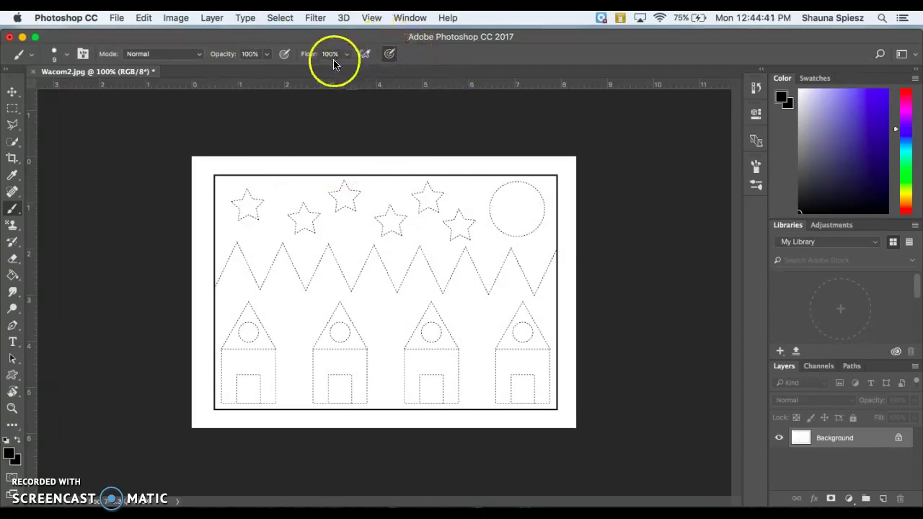
Step: Enable pen pressure controlling brush size in the options bar
{"action": "left_click", "coordinate": [391, 58]}
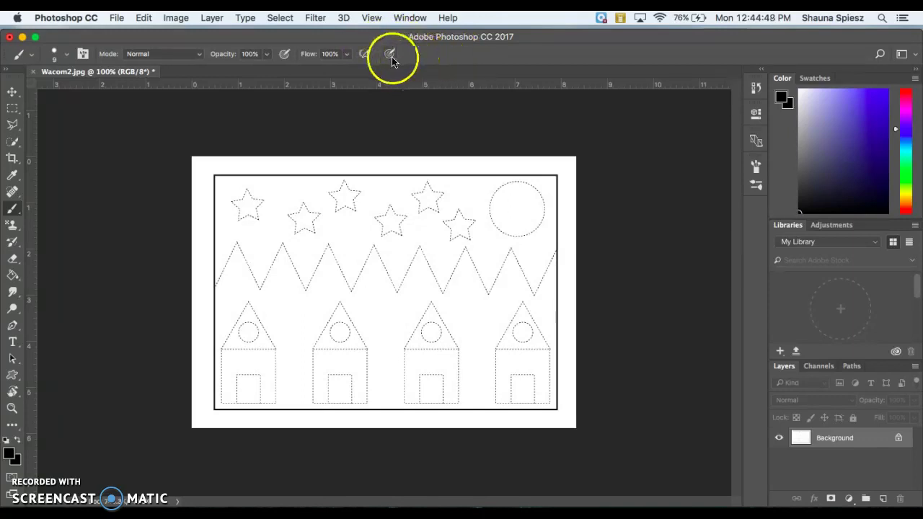
{"action": "left_click", "coordinate": [390, 56]}
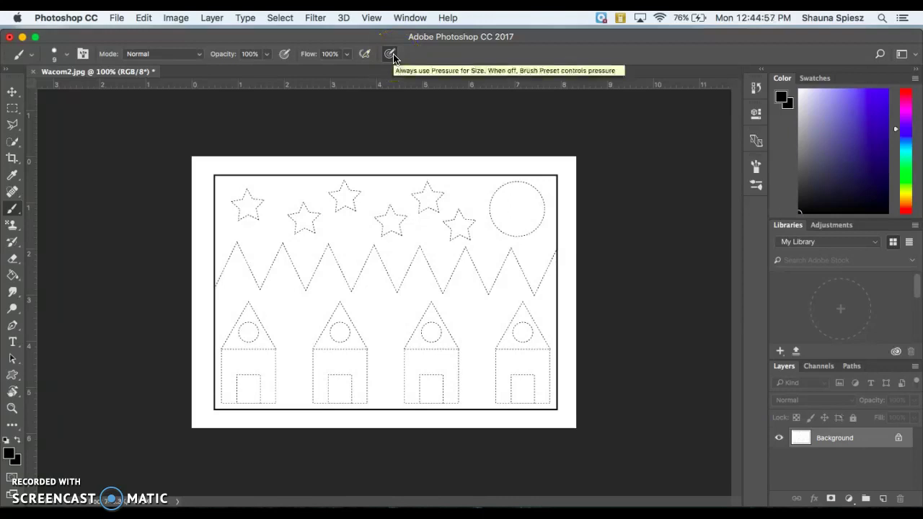
{"action": "left_click", "coordinate": [390, 55]}
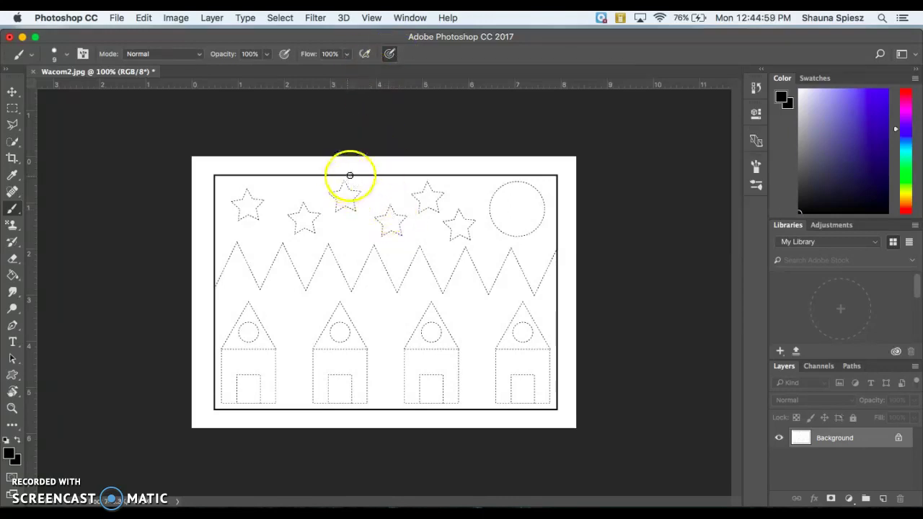
Step: Paint black test dabs and diagonal strokes over the middle stars and zigzag
{"action": "left_click", "coordinate": [389, 184]}
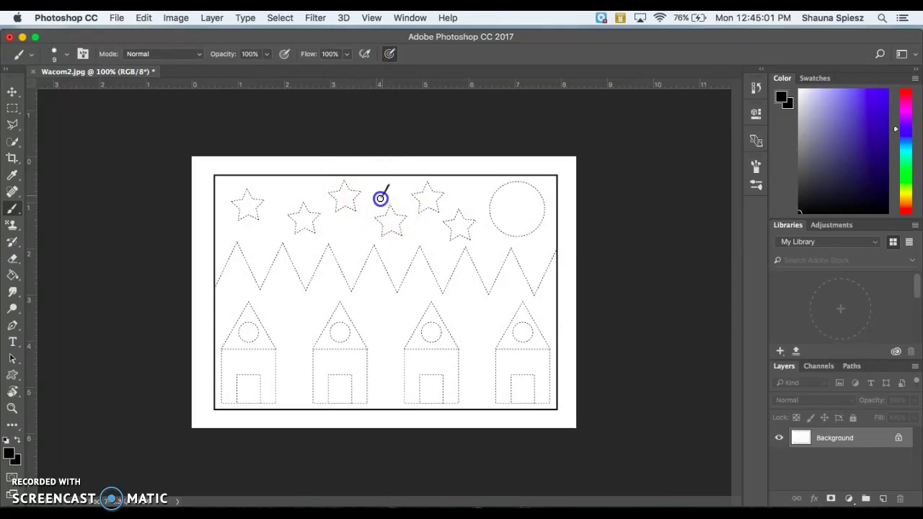
{"action": "left_click", "coordinate": [338, 258]}
{"action": "left_click", "coordinate": [348, 250]}
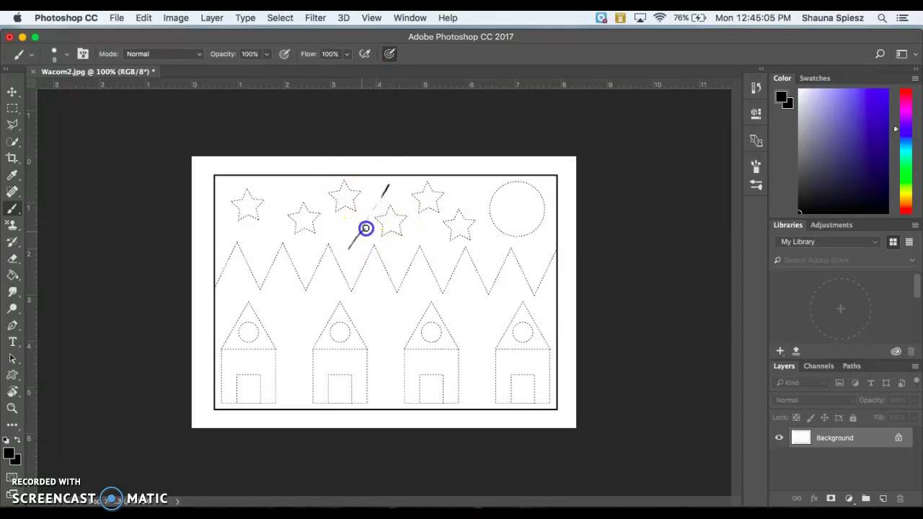
{"action": "mouse_move", "coordinate": [400, 184]}
{"action": "left_mouse_down"}
{"action": "mouse_move", "coordinate": [390, 201]}
{"action": "mouse_move", "coordinate": [403, 213]}
{"action": "mouse_move", "coordinate": [434, 172]}
{"action": "left_mouse_up"}
{"action": "left_click", "coordinate": [372, 258]}
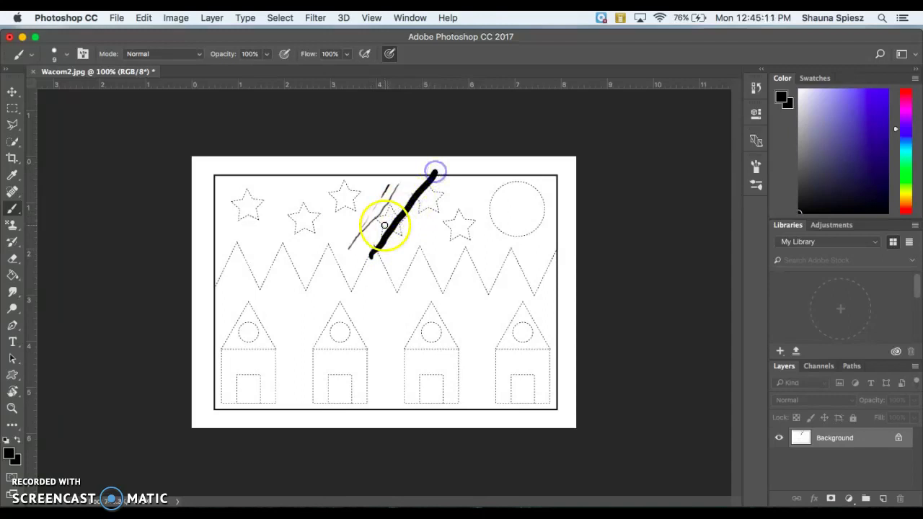
{"action": "mouse_move", "coordinate": [389, 216]}
{"action": "left_mouse_down"}
{"action": "mouse_move", "coordinate": [417, 173]}
{"action": "mouse_move", "coordinate": [394, 173]}
{"action": "mouse_move", "coordinate": [378, 186]}
{"action": "mouse_move", "coordinate": [386, 175]}
{"action": "mouse_move", "coordinate": [376, 178]}
{"action": "mouse_move", "coordinate": [364, 195]}
{"action": "mouse_move", "coordinate": [376, 196]}
{"action": "mouse_move", "coordinate": [339, 252]}
{"action": "mouse_move", "coordinate": [377, 190]}
{"action": "mouse_move", "coordinate": [379, 165]}
{"action": "left_mouse_up"}
{"action": "left_click_drag", "start_coordinate": [351, 262], "coordinate": [406, 164]}
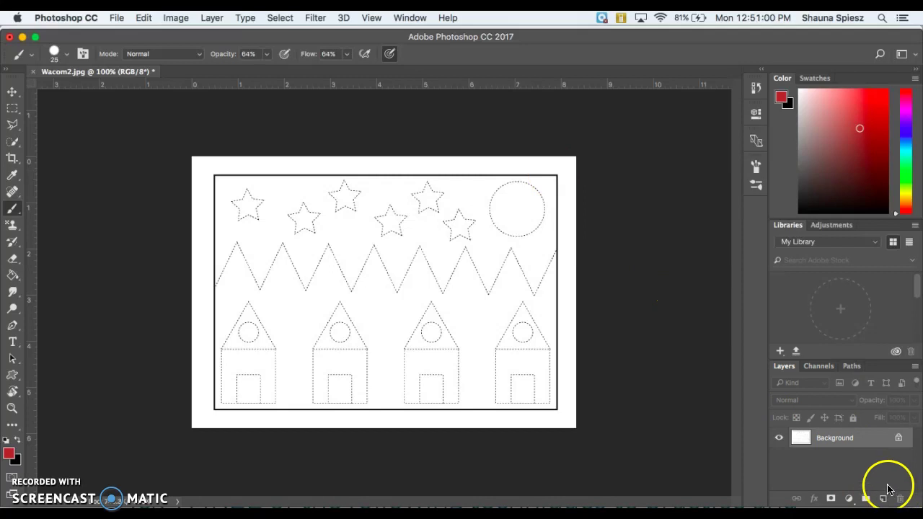
Step: Add an empty Layer 1 above Background and restore brush opacity and flow to 100%
{"action": "left_click", "coordinate": [882, 500]}
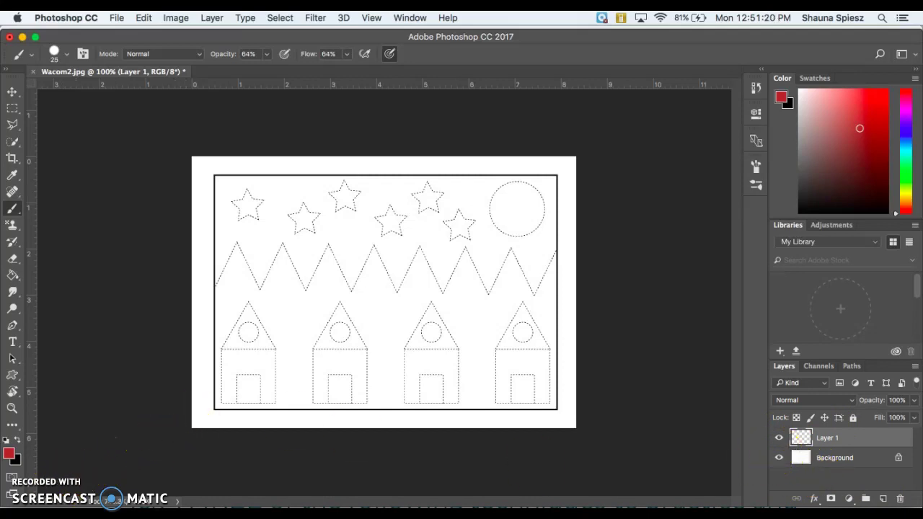
{"action": "left_click", "coordinate": [287, 34]}
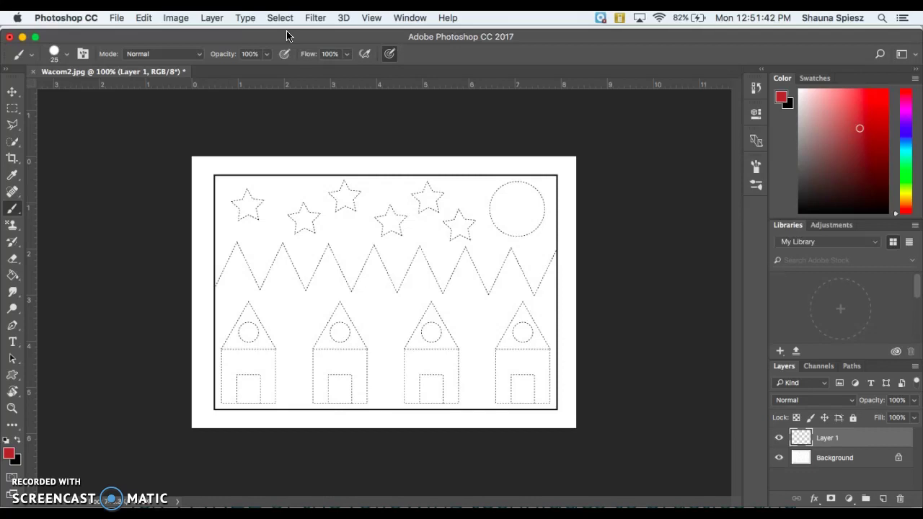
Step: Zoom the page to 300% and pick a pale yellow paint colour
{"action": "key", "text": "super+equal"}
{"action": "key", "text": "super+equal"}
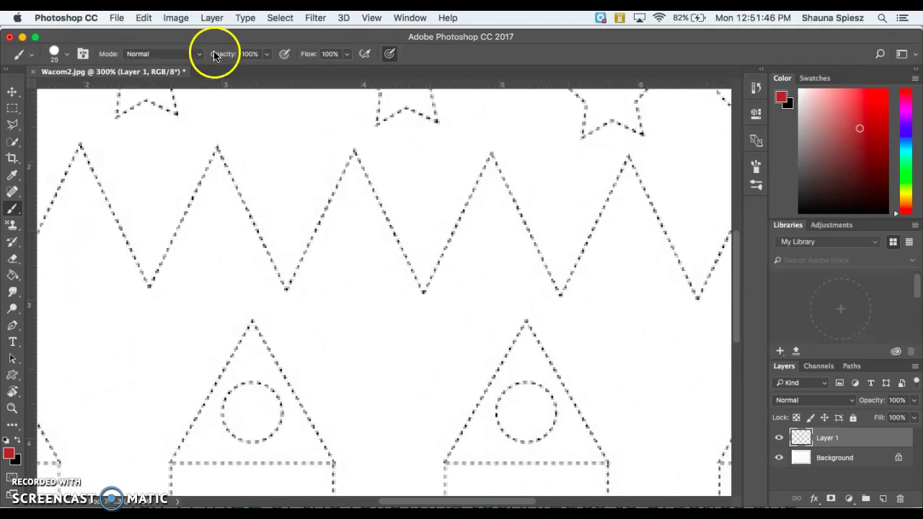
{"action": "scroll", "coordinate": [276, 221], "scroll_direction": "up", "scroll_amount": 5}
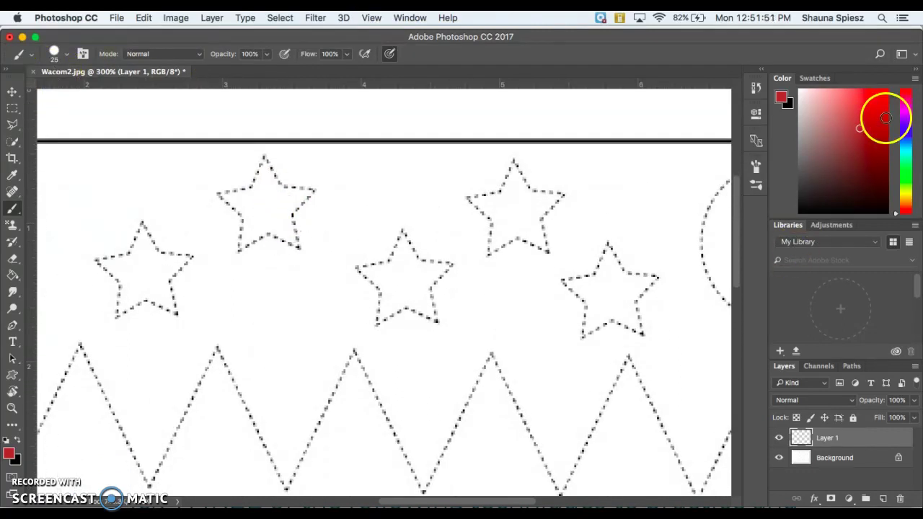
{"action": "left_click", "coordinate": [904, 194]}
{"action": "left_click_drag", "start_coordinate": [869, 124], "coordinate": [839, 106]}
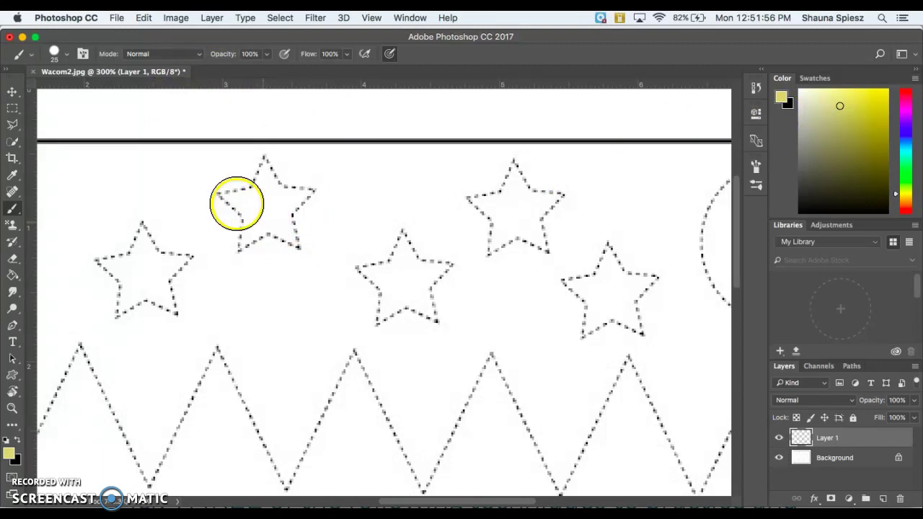
Step: Shrink the brush and fill the first and second stars with pale yellow
{"action": "mouse_move", "coordinate": [237, 204]}
{"action": "left_mouse_down"}
{"action": "mouse_move", "coordinate": [264, 174]}
{"action": "mouse_move", "coordinate": [281, 185]}
{"action": "mouse_move", "coordinate": [279, 231]}
{"action": "mouse_move", "coordinate": [246, 229]}
{"action": "left_mouse_up"}
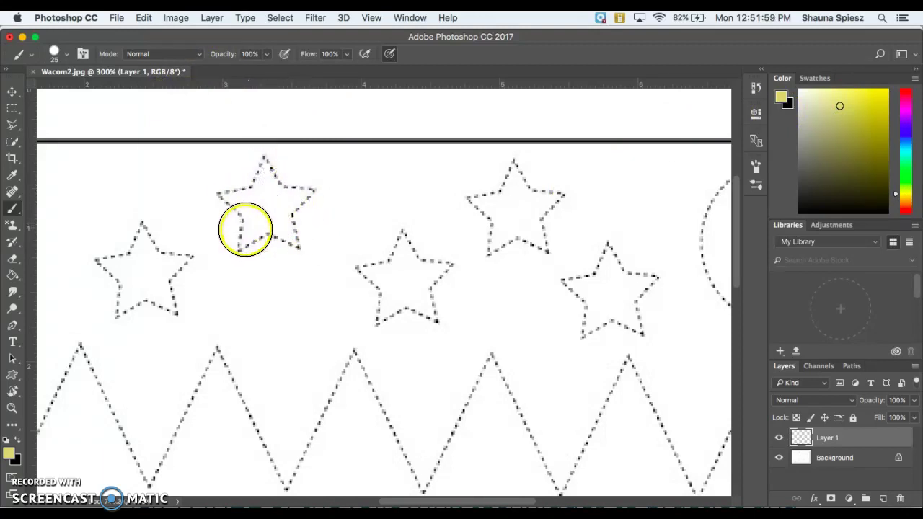
{"action": "left_click", "coordinate": [66, 57]}
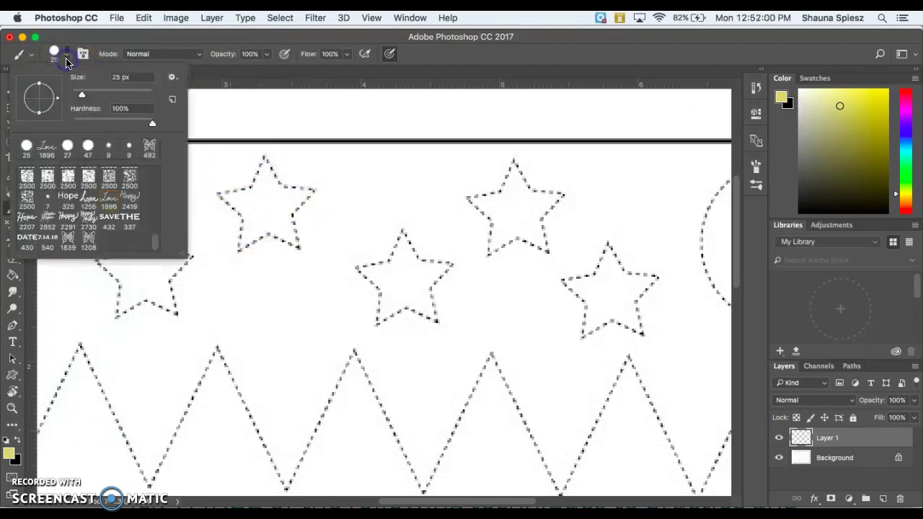
{"action": "left_click_drag", "start_coordinate": [78, 93], "coordinate": [75, 94]}
{"action": "left_click", "coordinate": [252, 185]}
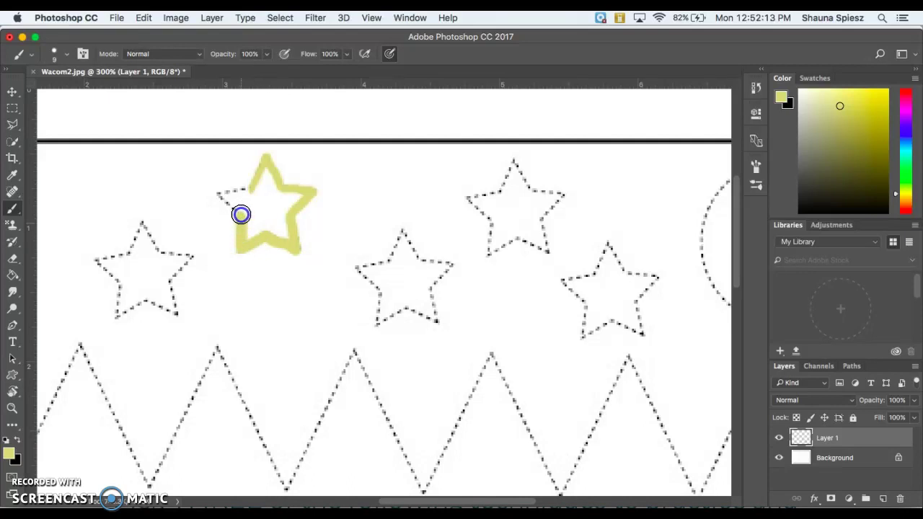
{"action": "left_click_drag", "start_coordinate": [264, 176], "coordinate": [271, 221]}
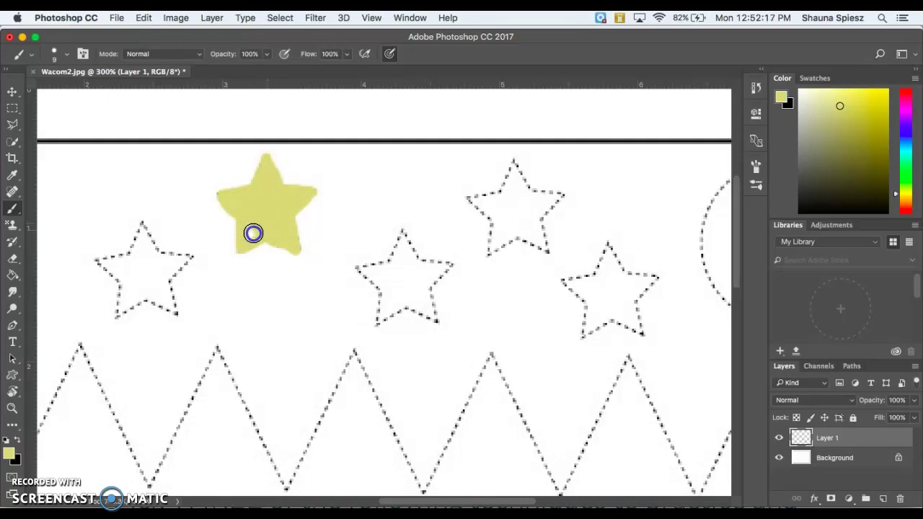
{"action": "mouse_move", "coordinate": [366, 242]}
{"action": "left_mouse_down"}
{"action": "mouse_move", "coordinate": [383, 259]}
{"action": "mouse_move", "coordinate": [395, 253]}
{"action": "left_mouse_up"}
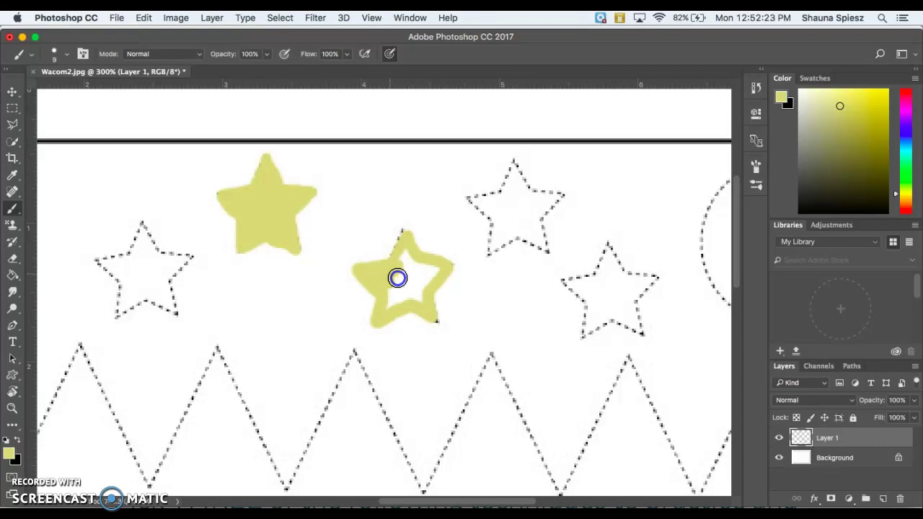
{"action": "left_click_drag", "start_coordinate": [413, 267], "coordinate": [417, 288]}
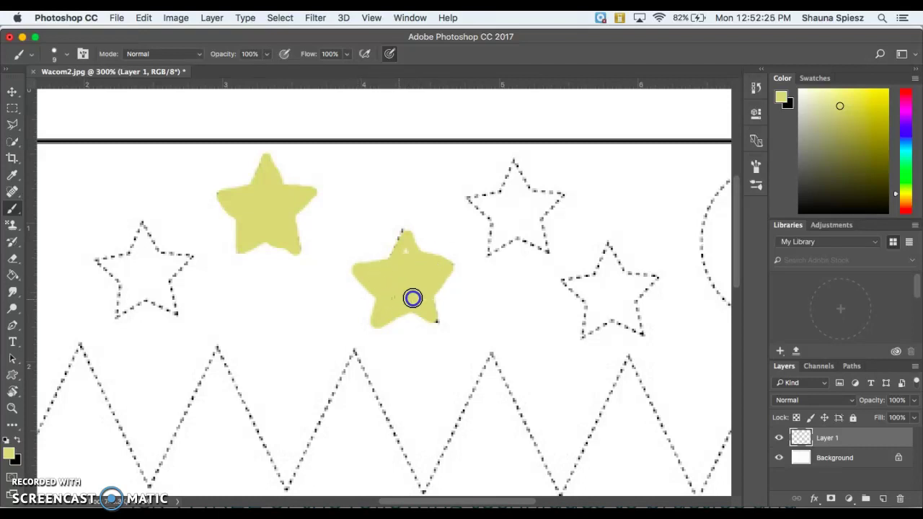
Step: Switch the paint colour to blue and brush a ring around the dotted circle
{"action": "scroll", "coordinate": [407, 241], "scroll_direction": "right", "scroll_amount": 5}
{"action": "scroll", "coordinate": [407, 241], "scroll_direction": "down", "scroll_amount": 1}
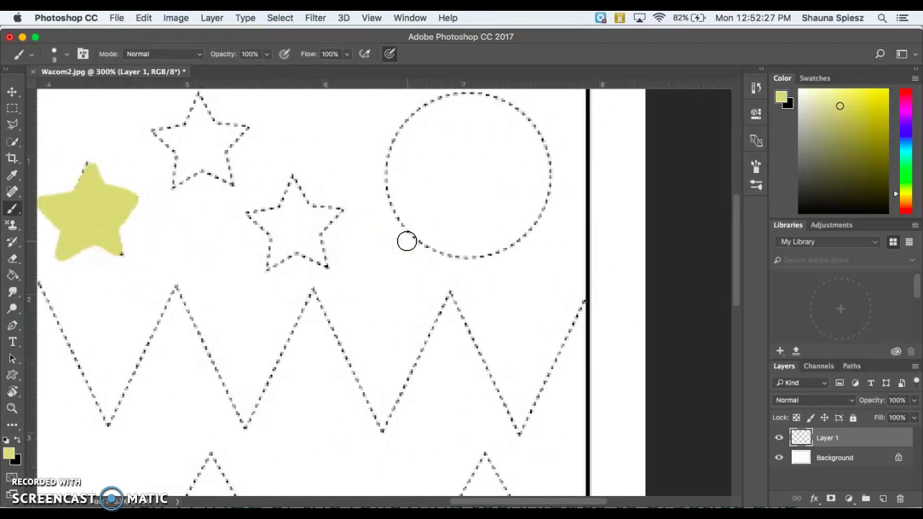
{"action": "left_click", "coordinate": [910, 135]}
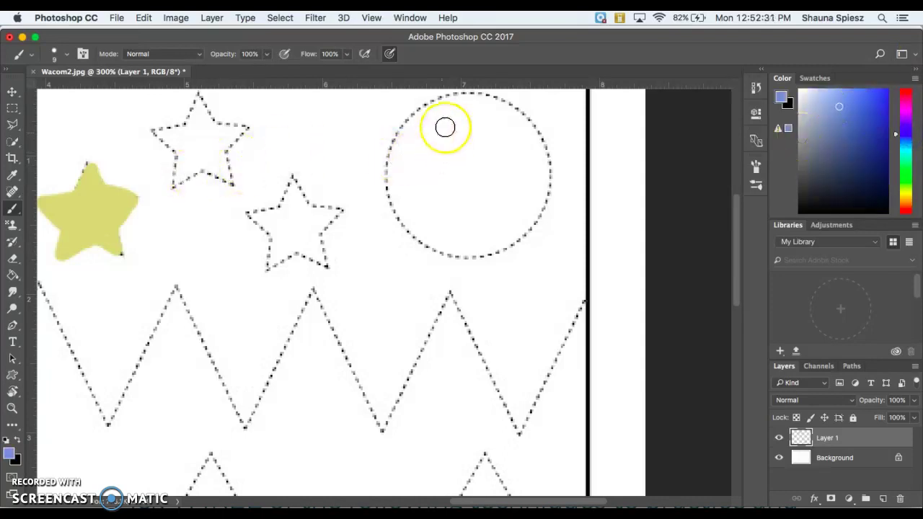
{"action": "left_click_drag", "start_coordinate": [434, 102], "coordinate": [412, 117]}
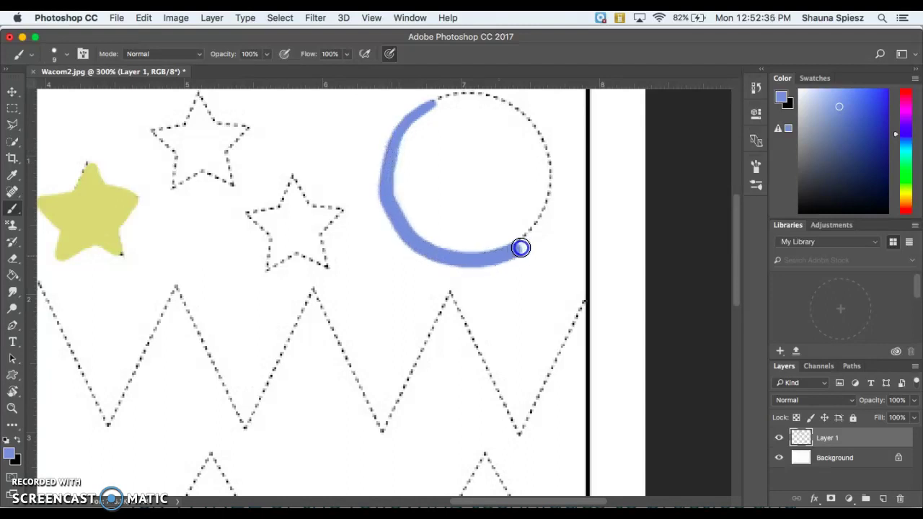
{"action": "mouse_move", "coordinate": [544, 131]}
{"action": "left_mouse_down"}
{"action": "mouse_move", "coordinate": [460, 96]}
{"action": "mouse_move", "coordinate": [422, 103]}
{"action": "left_mouse_up"}
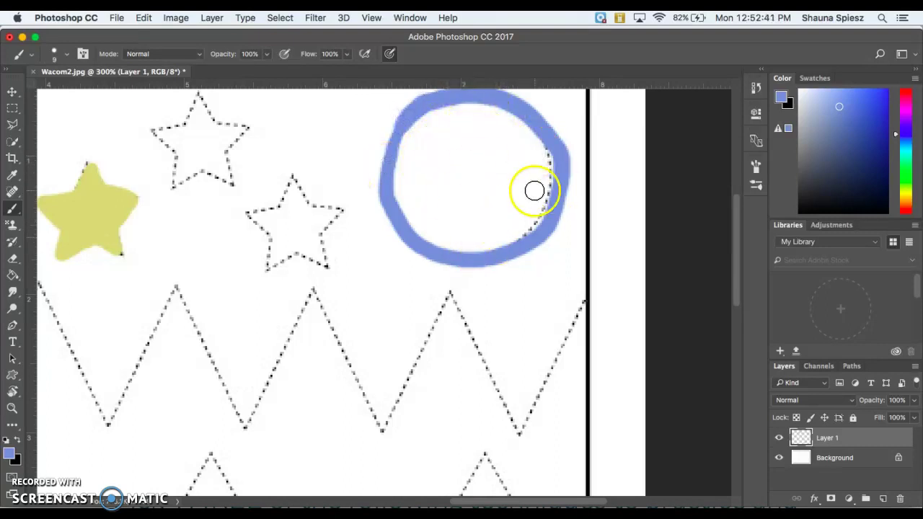
Step: Enlarge the brush to 84 px and fill the circle's interior blue
{"action": "left_click", "coordinate": [67, 56]}
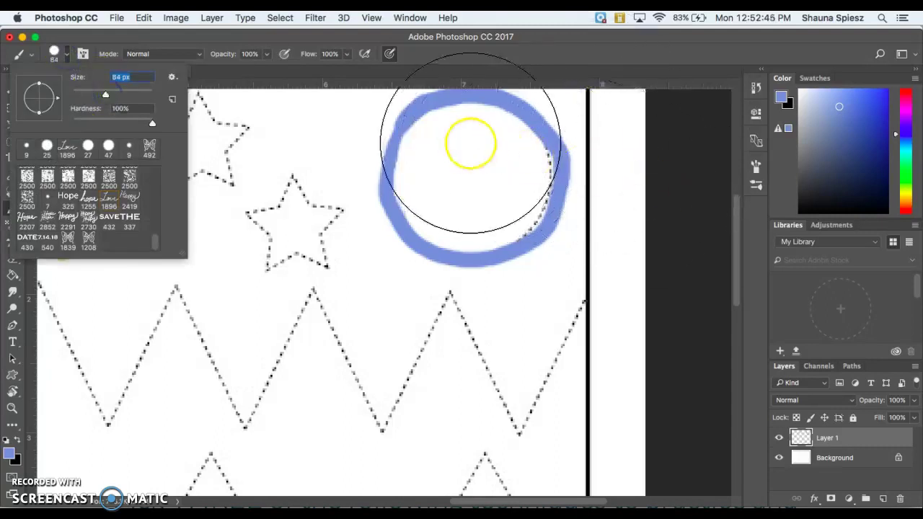
{"action": "left_click", "coordinate": [469, 175]}
{"action": "left_click", "coordinate": [470, 175]}
{"action": "mouse_move", "coordinate": [469, 175]}
{"action": "left_mouse_down"}
{"action": "mouse_move", "coordinate": [452, 169]}
{"action": "mouse_move", "coordinate": [466, 158]}
{"action": "mouse_move", "coordinate": [488, 167]}
{"action": "mouse_move", "coordinate": [490, 189]}
{"action": "mouse_move", "coordinate": [472, 196]}
{"action": "mouse_move", "coordinate": [455, 185]}
{"action": "mouse_move", "coordinate": [457, 169]}
{"action": "mouse_move", "coordinate": [484, 175]}
{"action": "left_mouse_up"}
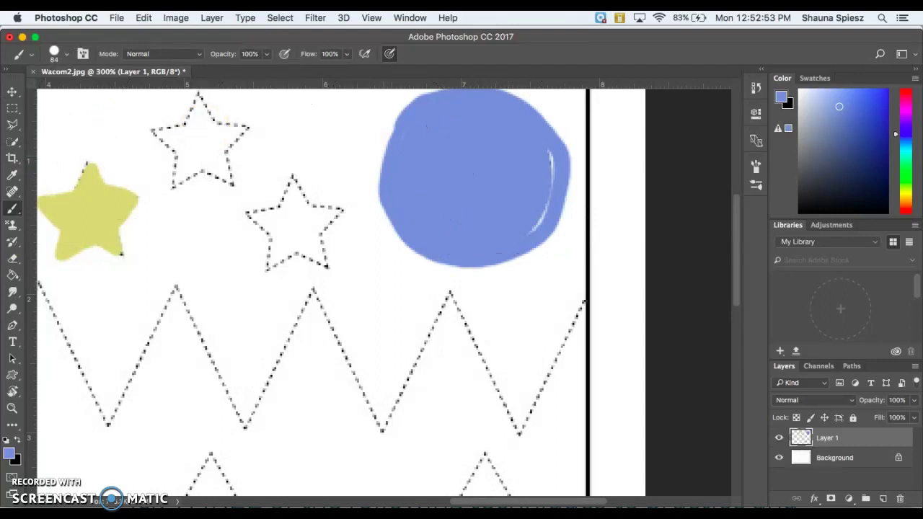
{"action": "key", "text": "super+Tab"}
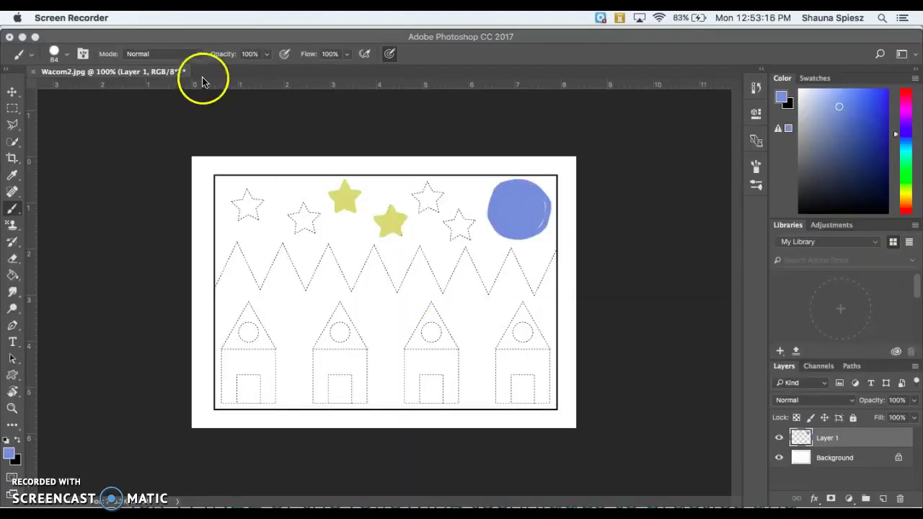
Step: Set the brush to 38 px at 64% opacity, choose bright cyan, and paint across the top stars
{"action": "left_click", "coordinate": [204, 77]}
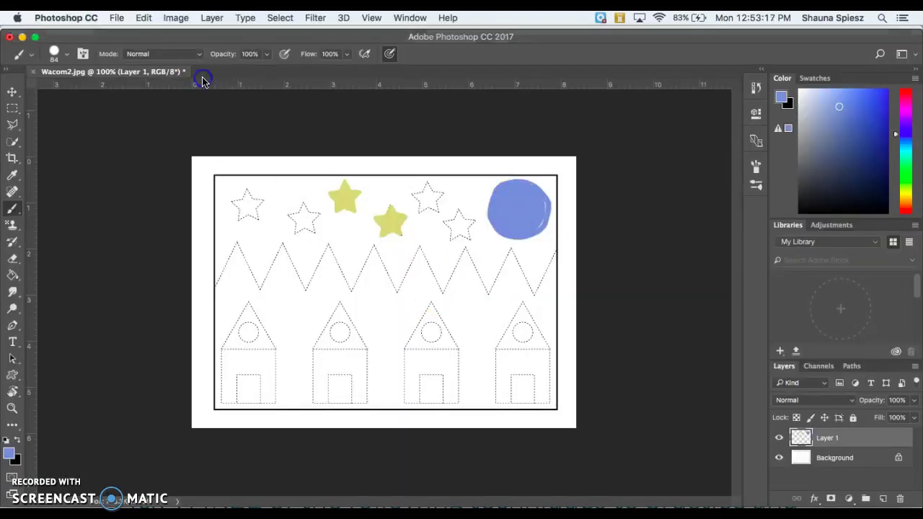
{"action": "left_click", "coordinate": [70, 55]}
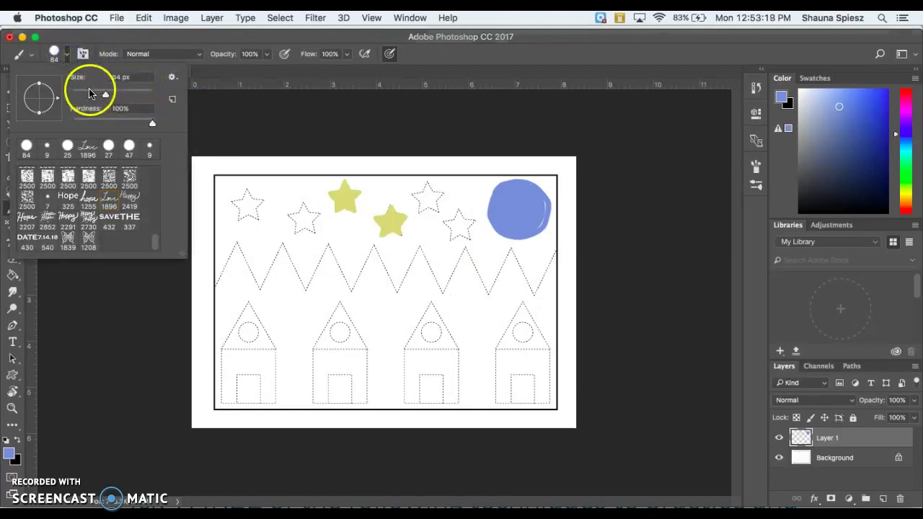
{"action": "left_click", "coordinate": [226, 44]}
{"action": "left_click", "coordinate": [265, 55]}
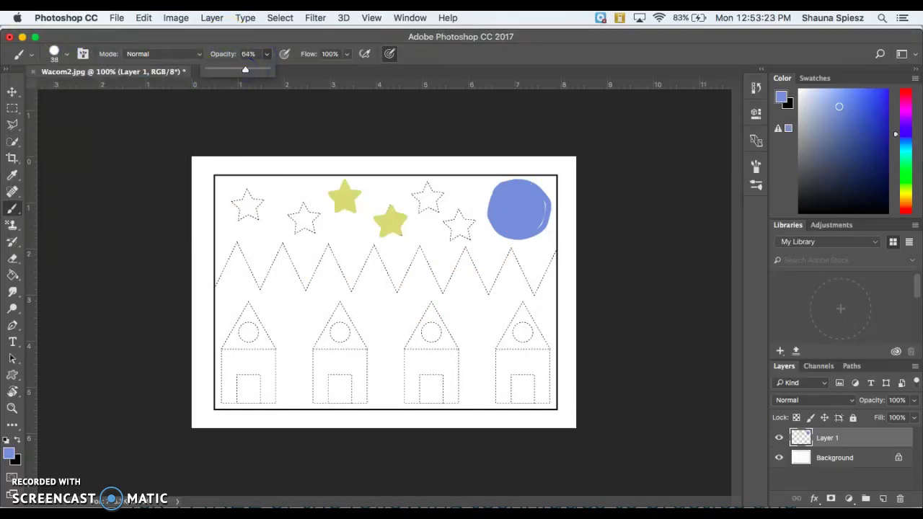
{"action": "left_click", "coordinate": [910, 149]}
{"action": "left_click", "coordinate": [868, 96]}
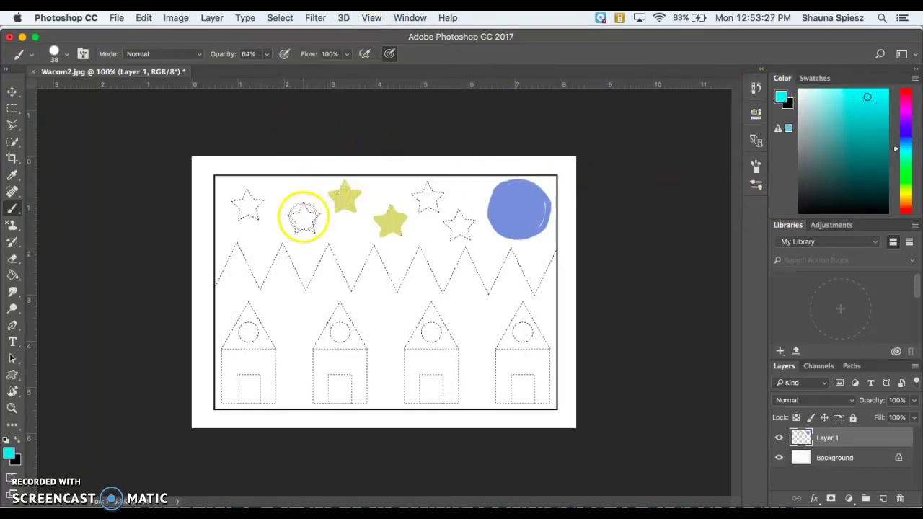
{"action": "mouse_move", "coordinate": [303, 216]}
{"action": "left_mouse_down"}
{"action": "mouse_move", "coordinate": [338, 212]}
{"action": "mouse_move", "coordinate": [357, 232]}
{"action": "mouse_move", "coordinate": [440, 204]}
{"action": "mouse_move", "coordinate": [434, 251]}
{"action": "mouse_move", "coordinate": [465, 219]}
{"action": "left_mouse_up"}
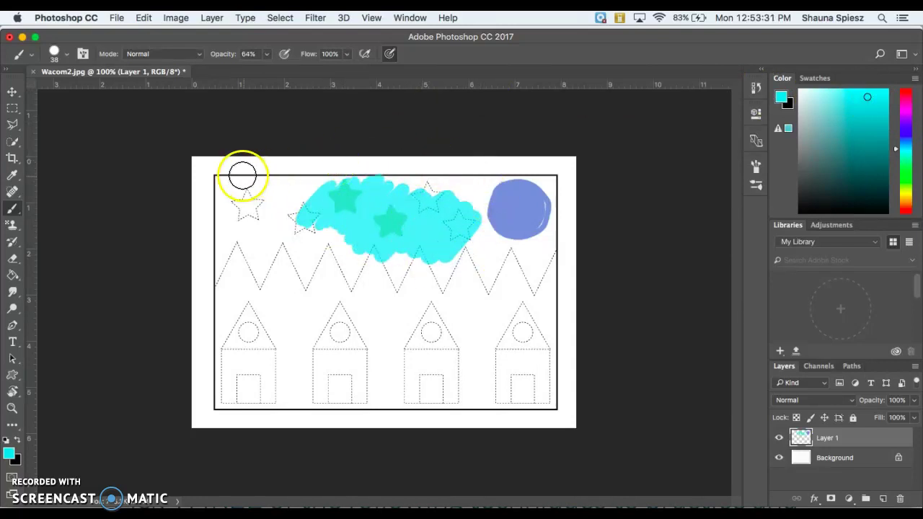
Step: Lower brush flow to 53%, scribble cyan over the left stars, and paint the third roof cyan
{"action": "left_click", "coordinate": [346, 55]}
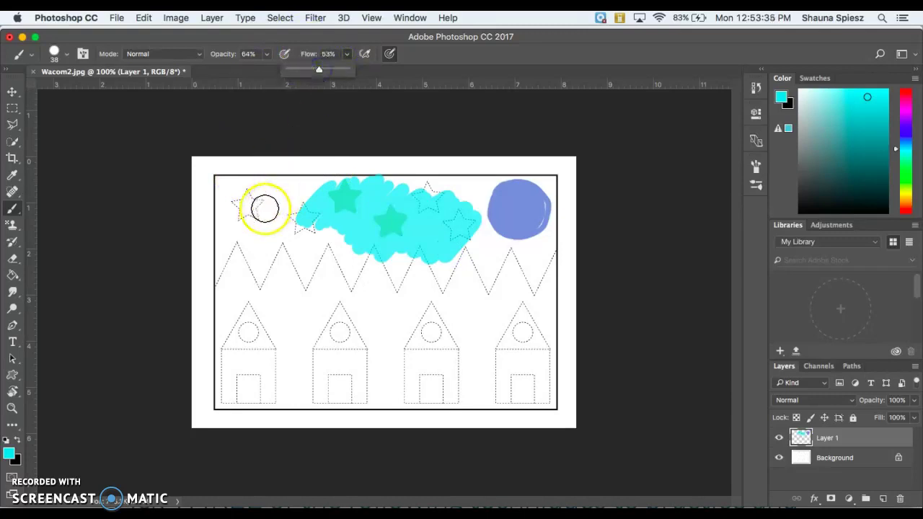
{"action": "mouse_move", "coordinate": [262, 210]}
{"action": "left_mouse_down"}
{"action": "mouse_move", "coordinate": [287, 175]}
{"action": "mouse_move", "coordinate": [263, 200]}
{"action": "mouse_move", "coordinate": [296, 188]}
{"action": "mouse_move", "coordinate": [263, 181]}
{"action": "mouse_move", "coordinate": [271, 193]}
{"action": "mouse_move", "coordinate": [286, 173]}
{"action": "mouse_move", "coordinate": [309, 196]}
{"action": "mouse_move", "coordinate": [307, 165]}
{"action": "mouse_move", "coordinate": [330, 217]}
{"action": "mouse_move", "coordinate": [321, 169]}
{"action": "mouse_move", "coordinate": [349, 203]}
{"action": "mouse_move", "coordinate": [330, 162]}
{"action": "mouse_move", "coordinate": [290, 181]}
{"action": "mouse_move", "coordinate": [276, 233]}
{"action": "mouse_move", "coordinate": [309, 169]}
{"action": "mouse_move", "coordinate": [276, 232]}
{"action": "mouse_move", "coordinate": [274, 275]}
{"action": "mouse_move", "coordinate": [292, 250]}
{"action": "mouse_move", "coordinate": [289, 285]}
{"action": "mouse_move", "coordinate": [274, 234]}
{"action": "mouse_move", "coordinate": [326, 276]}
{"action": "mouse_move", "coordinate": [297, 320]}
{"action": "mouse_move", "coordinate": [337, 283]}
{"action": "left_mouse_up"}
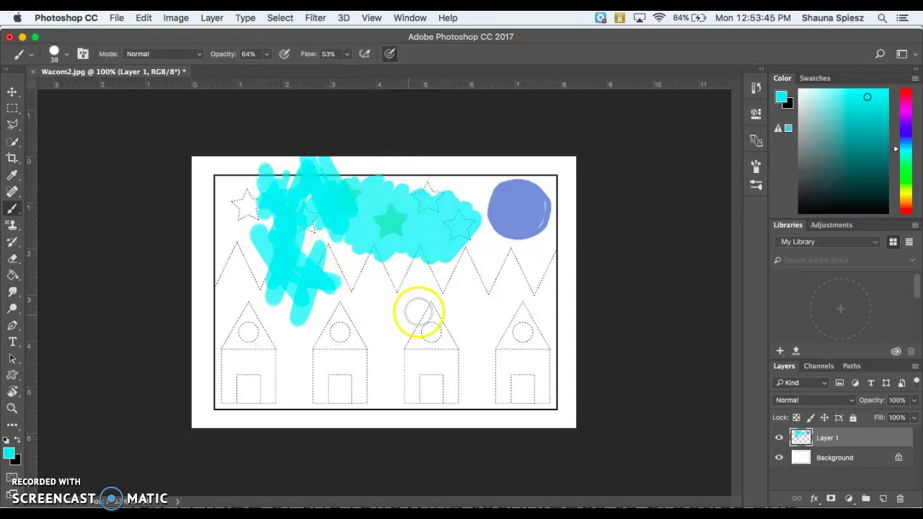
{"action": "mouse_move", "coordinate": [408, 342]}
{"action": "left_mouse_down"}
{"action": "mouse_move", "coordinate": [435, 304]}
{"action": "mouse_move", "coordinate": [453, 346]}
{"action": "mouse_move", "coordinate": [415, 345]}
{"action": "mouse_move", "coordinate": [444, 338]}
{"action": "left_mouse_up"}
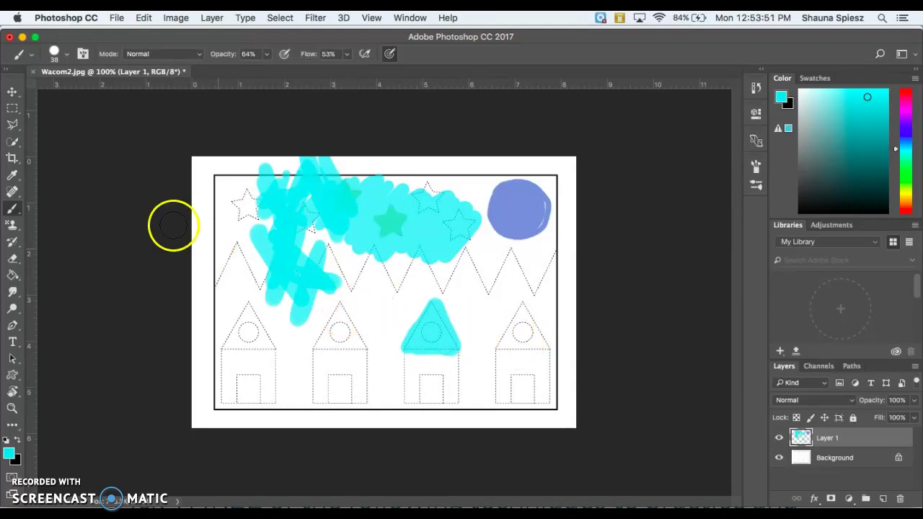
Step: Pick violet-blue, repaint the third roof's circle, and trace the left zigzags in purple
{"action": "left_click", "coordinate": [906, 131]}
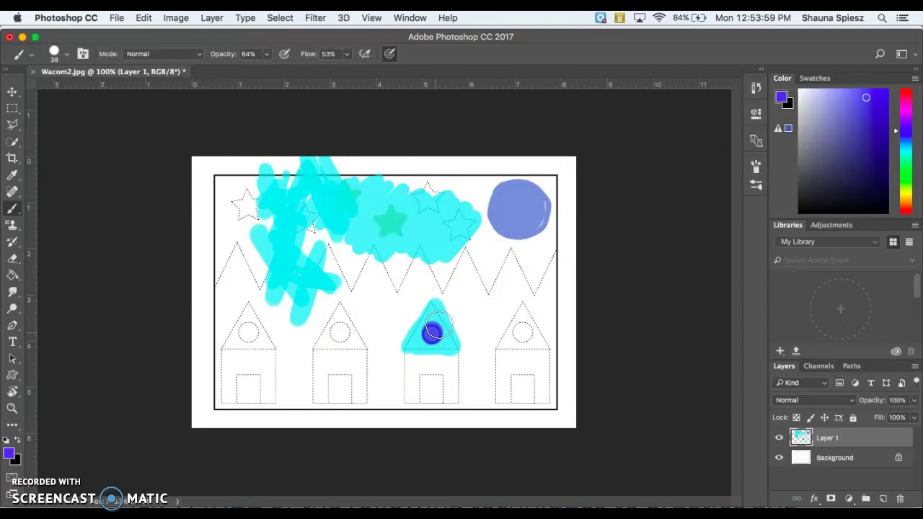
{"action": "key", "text": "ctrl+z"}
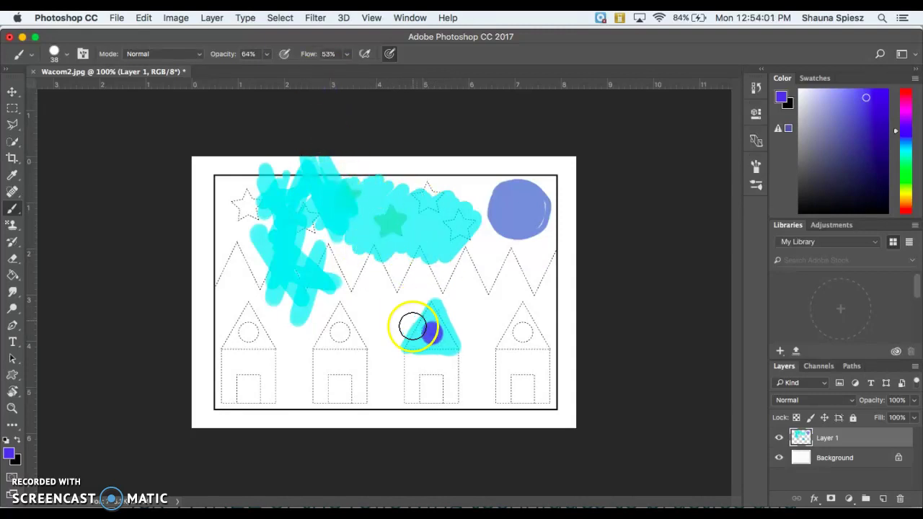
{"action": "left_click", "coordinate": [430, 330]}
{"action": "mouse_move", "coordinate": [441, 286]}
{"action": "left_mouse_down"}
{"action": "mouse_move", "coordinate": [425, 247]}
{"action": "mouse_move", "coordinate": [400, 285]}
{"action": "mouse_move", "coordinate": [378, 248]}
{"action": "mouse_move", "coordinate": [353, 290]}
{"action": "mouse_move", "coordinate": [332, 245]}
{"action": "mouse_move", "coordinate": [307, 296]}
{"action": "mouse_move", "coordinate": [284, 254]}
{"action": "mouse_move", "coordinate": [263, 296]}
{"action": "mouse_move", "coordinate": [227, 251]}
{"action": "mouse_move", "coordinate": [217, 286]}
{"action": "left_mouse_up"}
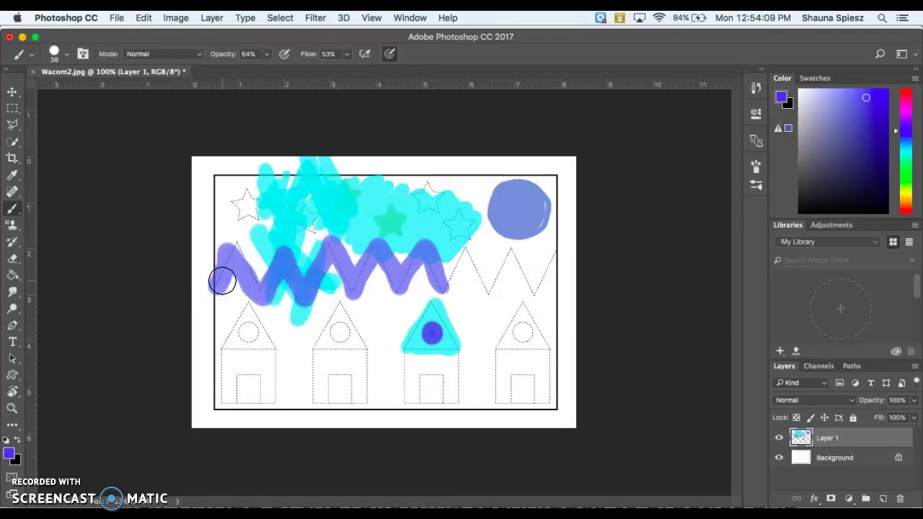